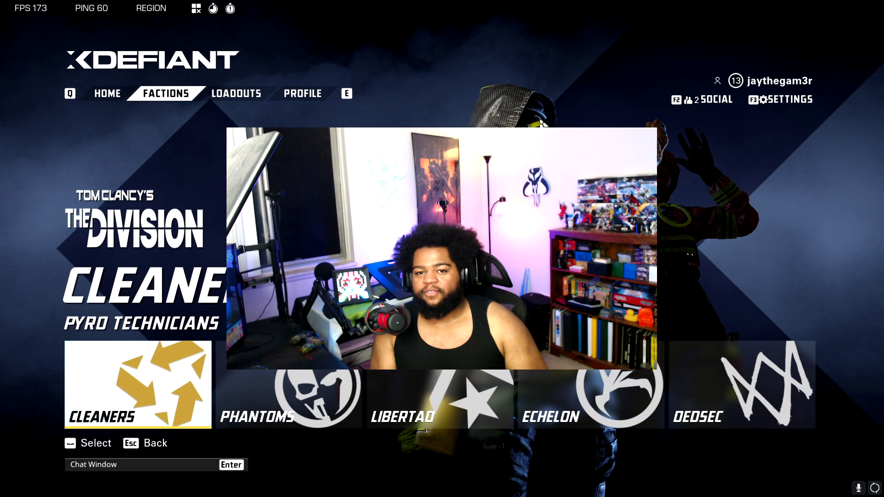
- Open the game settings and enter the Gameplay & UI category
{"action": "key", "text": "F3"}
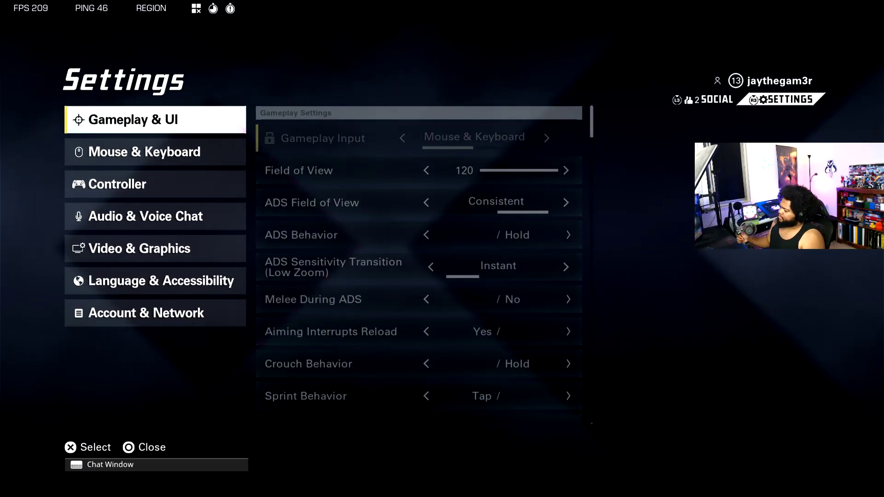
{"action": "key", "text": "Return"}
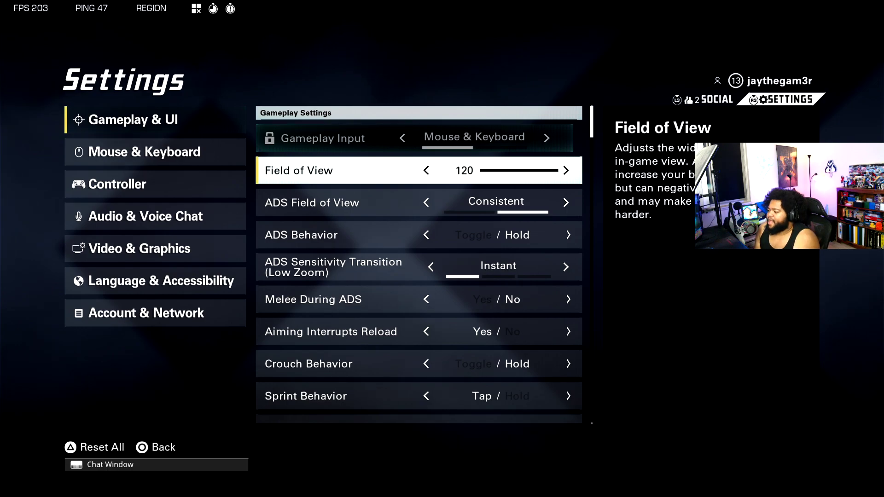
- Try the Independent option for ADS Field of View and restore it to Consistent
{"action": "left_click", "coordinate": [419, 203]}
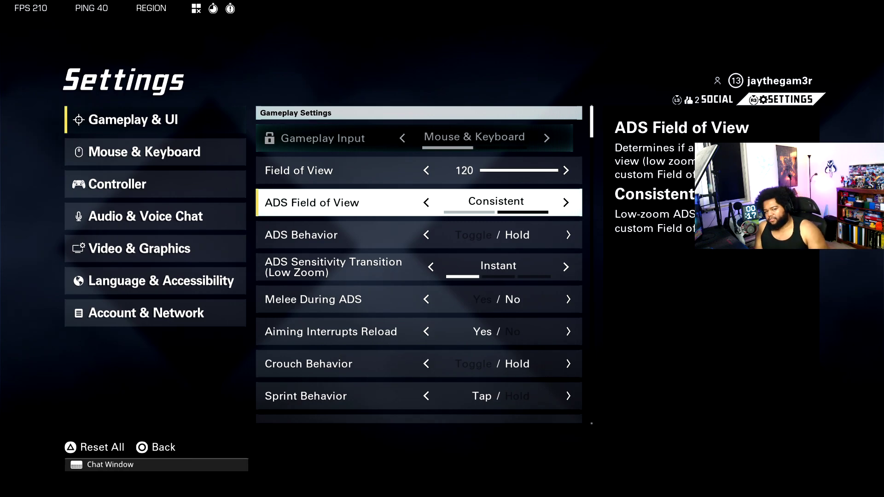
{"action": "key", "text": "Left"}
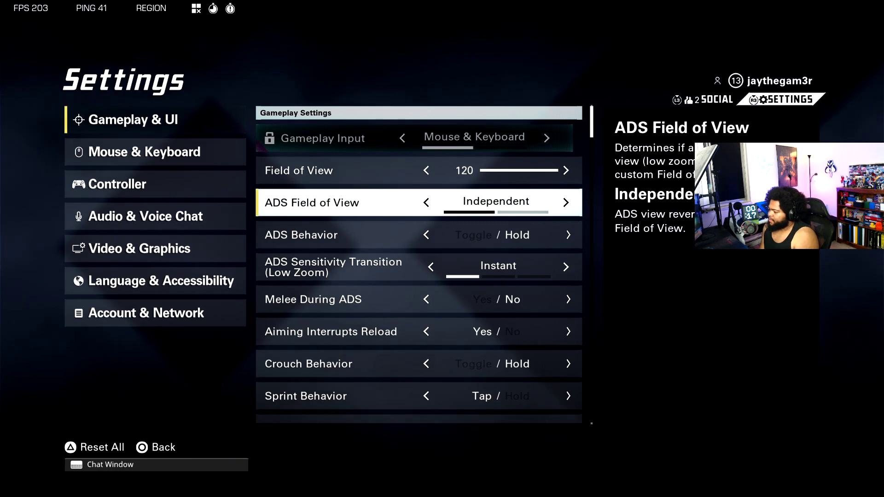
{"action": "key", "text": "Right"}
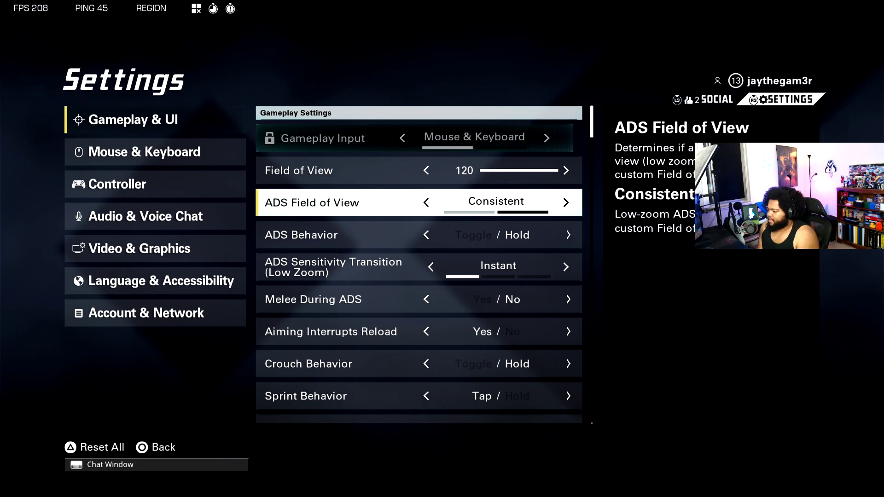
- Review the ADS Behavior, ADS Sensitivity Transition (Low Zoom), Melee During ADS and Aiming Interrupts Reload settings
{"action": "key", "text": "Down"}
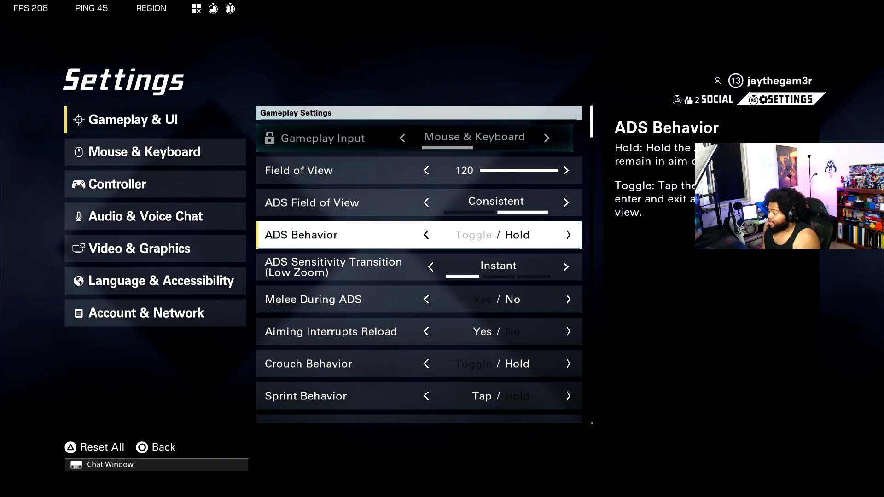
{"action": "key", "text": "Down"}
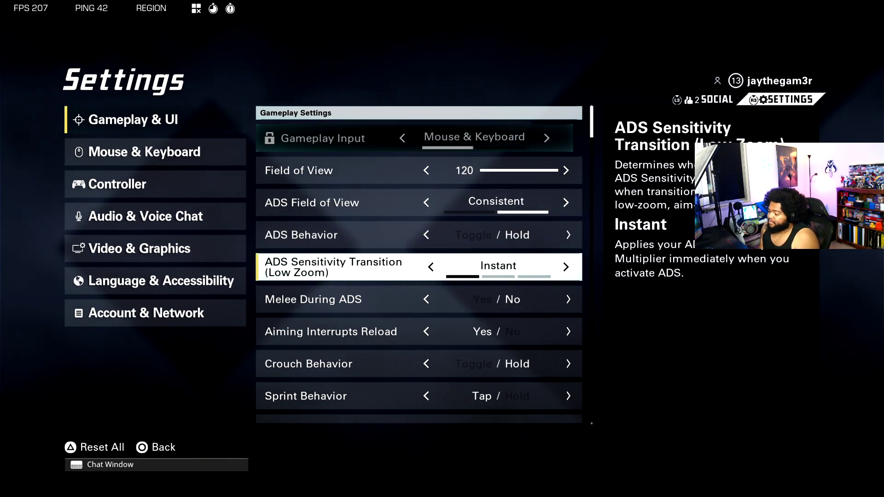
{"action": "key", "text": "Down"}
{"action": "key", "text": "Down"}
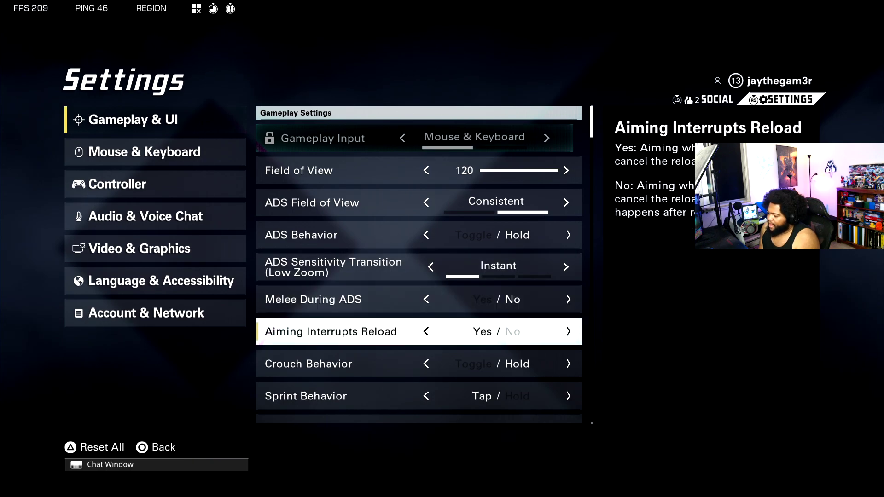
{"action": "key", "text": "Up"}
{"action": "key", "text": "Down"}
{"action": "key", "text": "Up"}
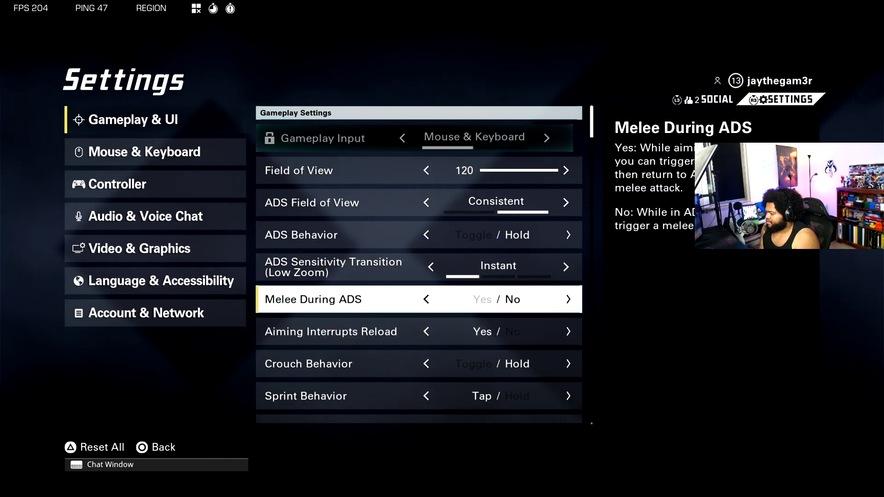
{"action": "key", "text": "Down"}
{"action": "key", "text": "Up"}
{"action": "key", "text": "Down"}
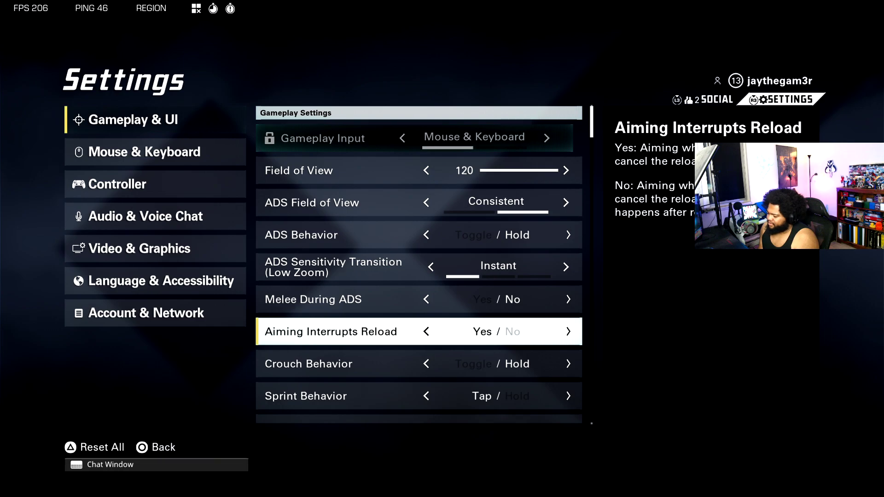
- Examine the Crouch Behavior and Sprint Behavior settings and their descriptions
{"action": "key", "text": "Down"}
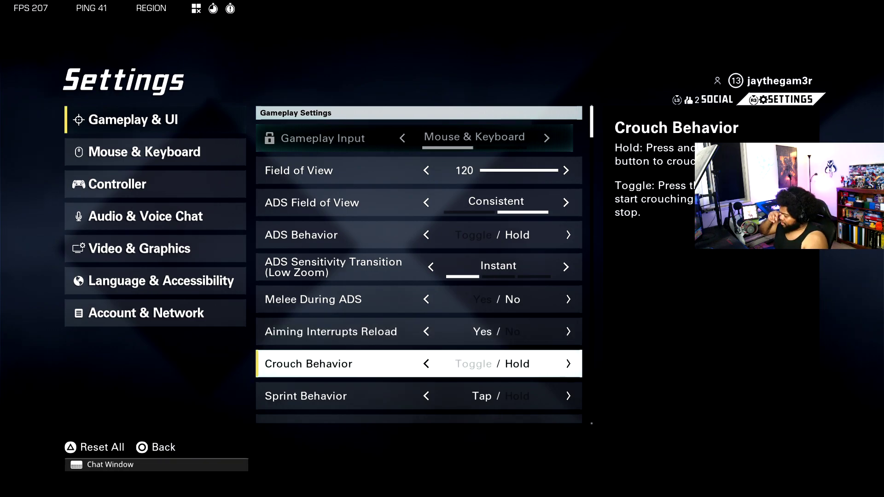
{"action": "key", "text": "Up"}
{"action": "key", "text": "Down"}
{"action": "key", "text": "Up"}
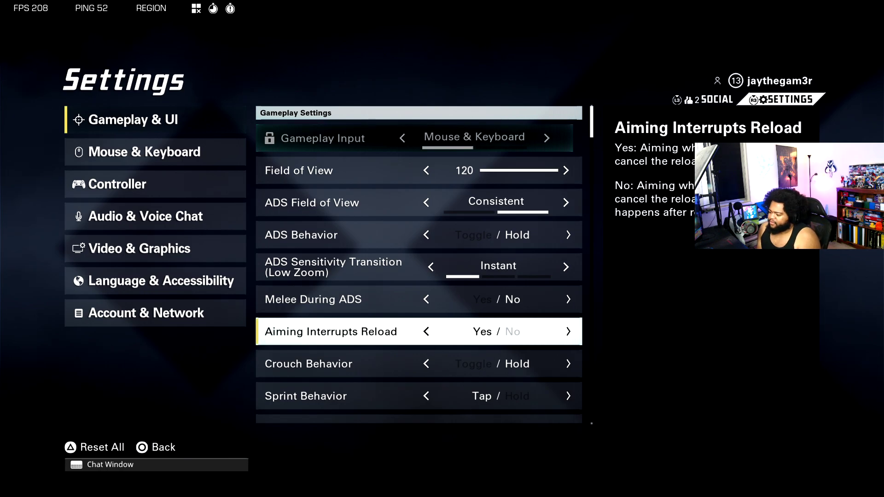
{"action": "key", "text": "Down"}
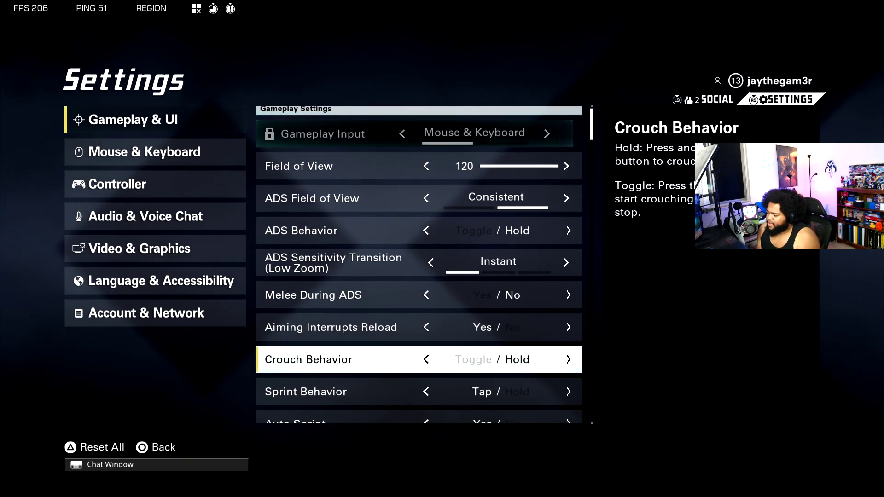
{"action": "key", "text": "Down"}
{"action": "key", "text": "Up"}
{"action": "key", "text": "Down"}
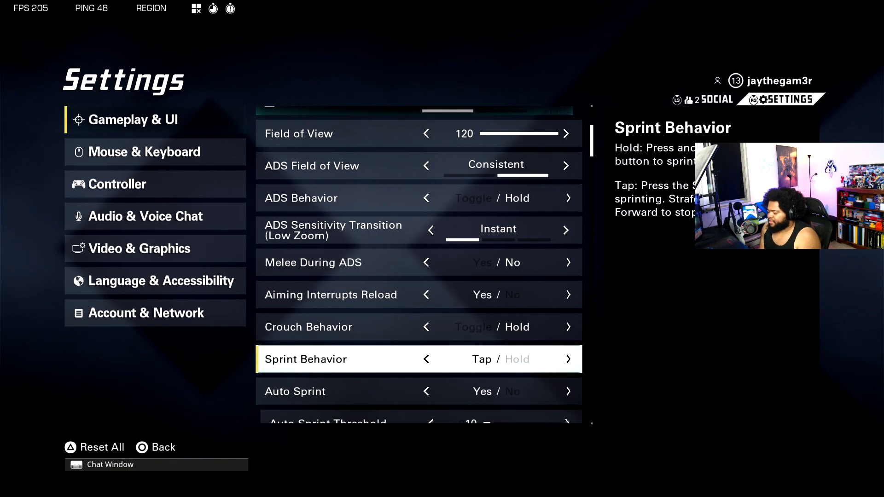
- Examine the Auto Sprint, Auto Sprint Threshold and Sprint Interrupt Reload settings
{"action": "key", "text": "Down"}
{"action": "key", "text": "Down"}
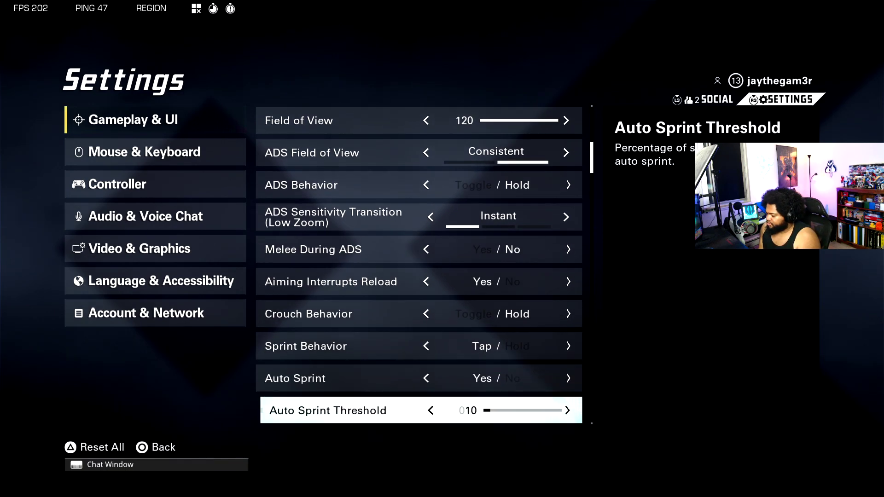
{"action": "key", "text": "Up"}
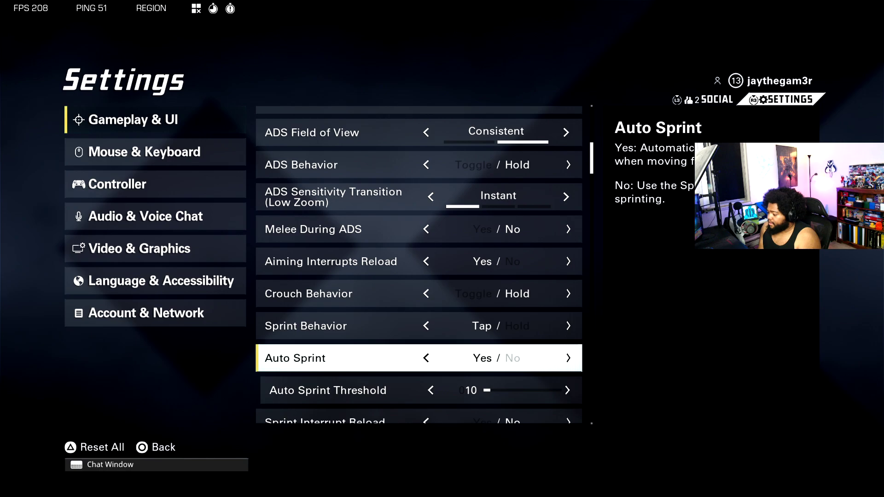
{"action": "key", "text": "Down"}
{"action": "key", "text": "Up"}
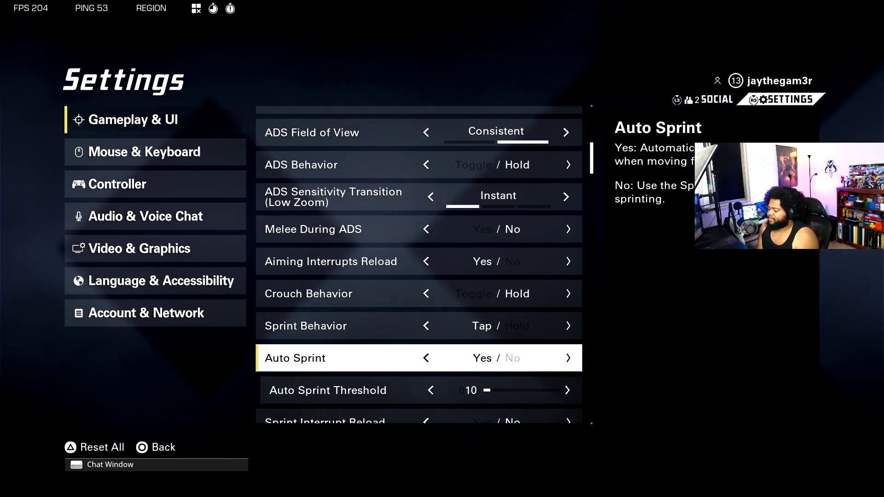
{"action": "left_click", "coordinate": [328, 391]}
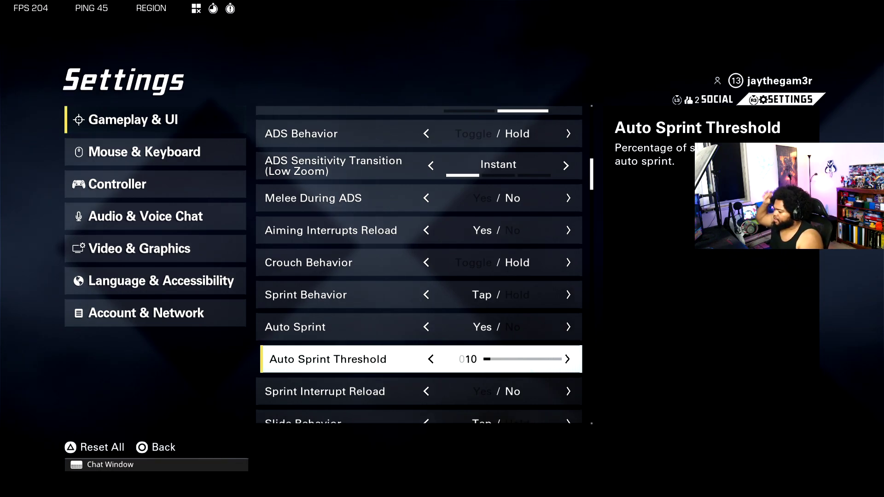
{"action": "left_click", "coordinate": [325, 392]}
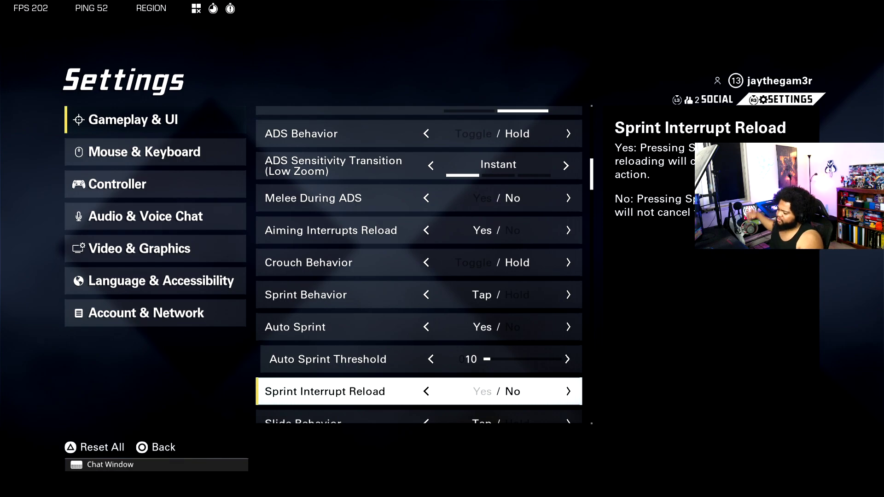
- Try switching Sprint Interrupt Reload to Yes and restore it to No
{"action": "scroll", "coordinate": [419, 265], "scroll_direction": "down", "scroll_amount": 1}
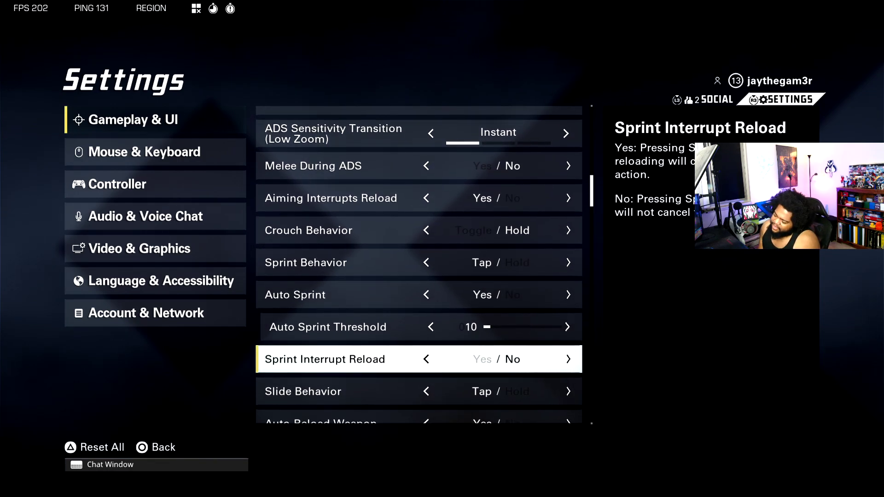
{"action": "key", "text": "Left"}
{"action": "key", "text": "Right"}
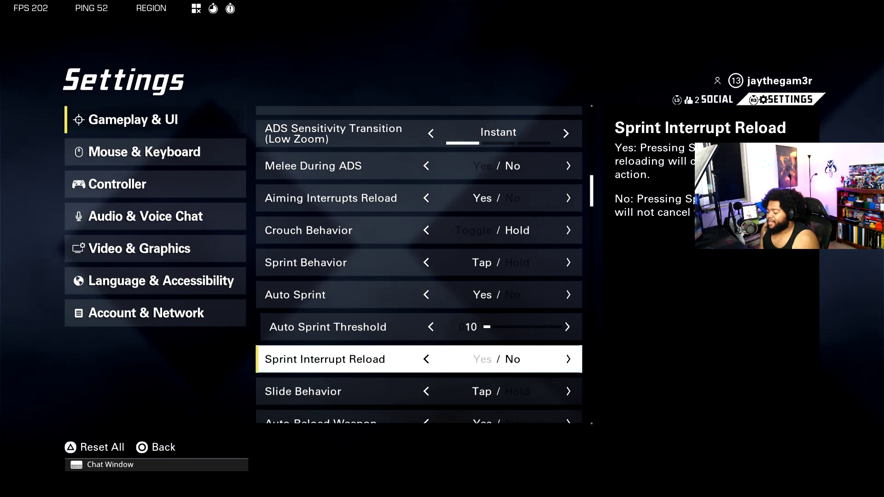
{"action": "key", "text": "Left"}
{"action": "key", "text": "Right"}
{"action": "key", "text": "Left"}
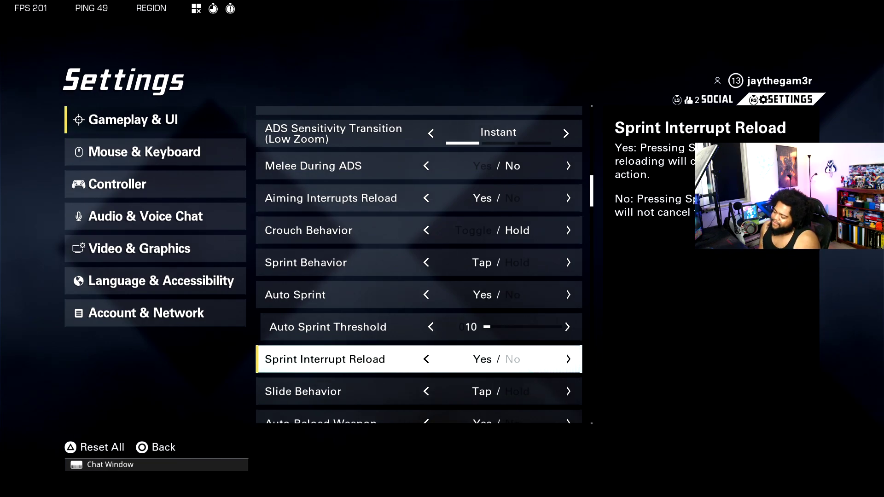
{"action": "key", "text": "Right"}
{"action": "key", "text": "Left"}
{"action": "key", "text": "Right"}
{"action": "key", "text": "Left"}
{"action": "key", "text": "Right"}
- Look through the settings around Sprint Interrupt Reload and go back up to Sprint Behavior
{"action": "key", "text": "Down"}
{"action": "key", "text": "Up"}
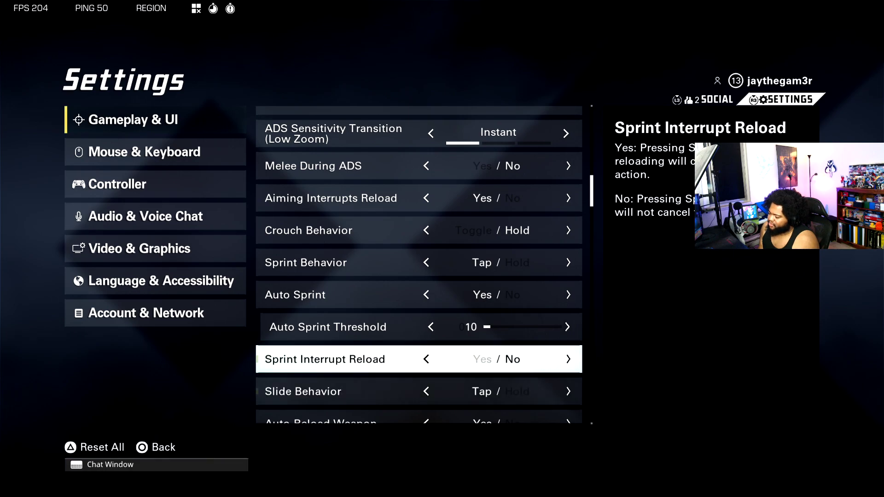
{"action": "key", "text": "Down"}
{"action": "key", "text": "Up"}
{"action": "key", "text": "Down"}
{"action": "key", "text": "Down"}
{"action": "key", "text": "Up"}
{"action": "key", "text": "Down"}
{"action": "key", "text": "Up"}
{"action": "key", "text": "Up"}
{"action": "key", "text": "Down"}
{"action": "key", "text": "Up"}
{"action": "key", "text": "Up"}
{"action": "key", "text": "Down"}
{"action": "key", "text": "Down"}
{"action": "key", "text": "Up"}
{"action": "key", "text": "Down"}
{"action": "key", "text": "Up"}
{"action": "key", "text": "Up"}
{"action": "key", "text": "Up"}
{"action": "key", "text": "Up"}
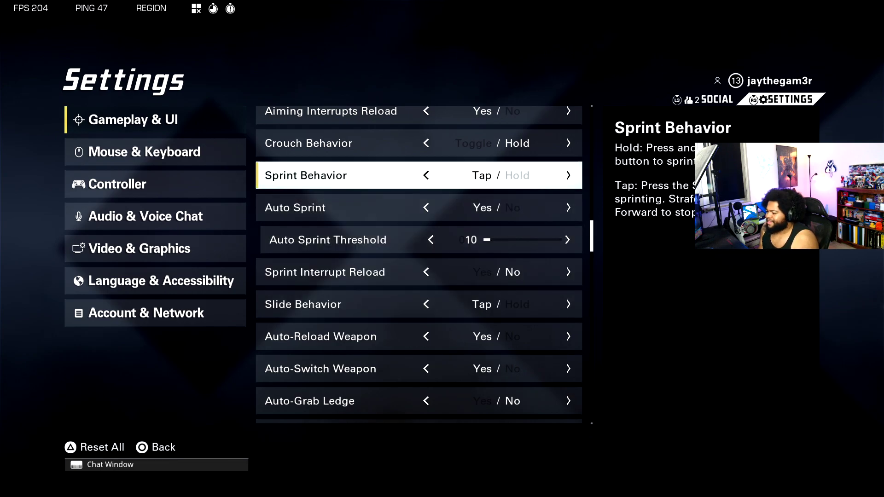
- Review the Slide Behavior setting and compare it with the weapon automation settings listed just below it
{"action": "key", "text": "Down"}
{"action": "key", "text": "Down"}
{"action": "key", "text": "Down"}
{"action": "key", "text": "Down"}
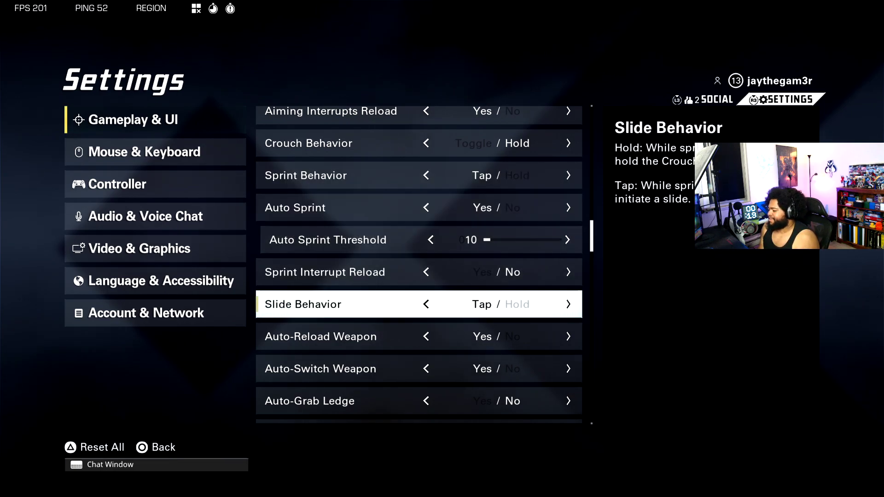
{"action": "key", "text": "Down"}
{"action": "key", "text": "Up"}
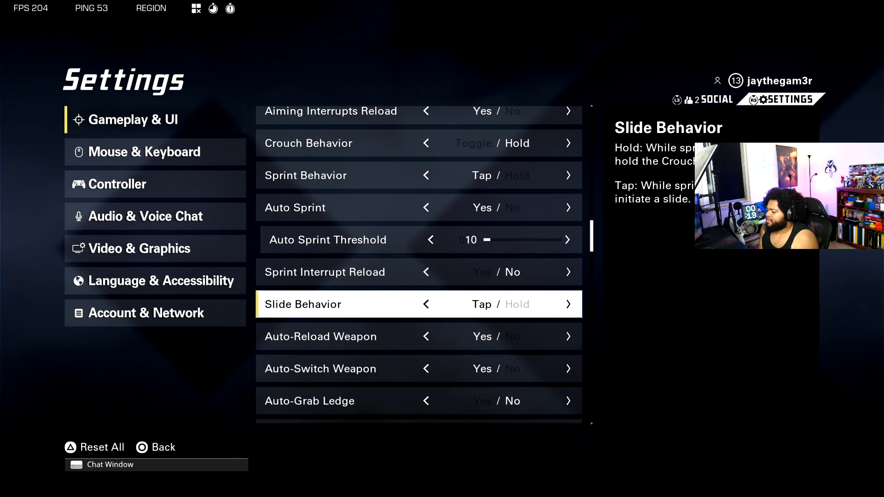
{"action": "key", "text": "Down"}
{"action": "key", "text": "Down"}
{"action": "key", "text": "Up"}
{"action": "key", "text": "Up"}
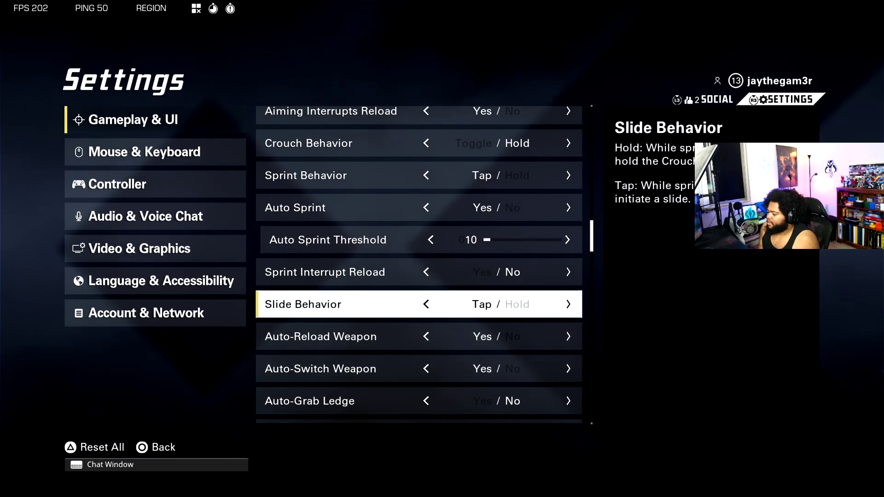
- Try switching Auto-Grab Ledge to Yes and restore it to No
{"action": "key", "text": "Down"}
{"action": "key", "text": "Down"}
{"action": "key", "text": "Down"}
{"action": "key", "text": "Down"}
{"action": "key", "text": "Up"}
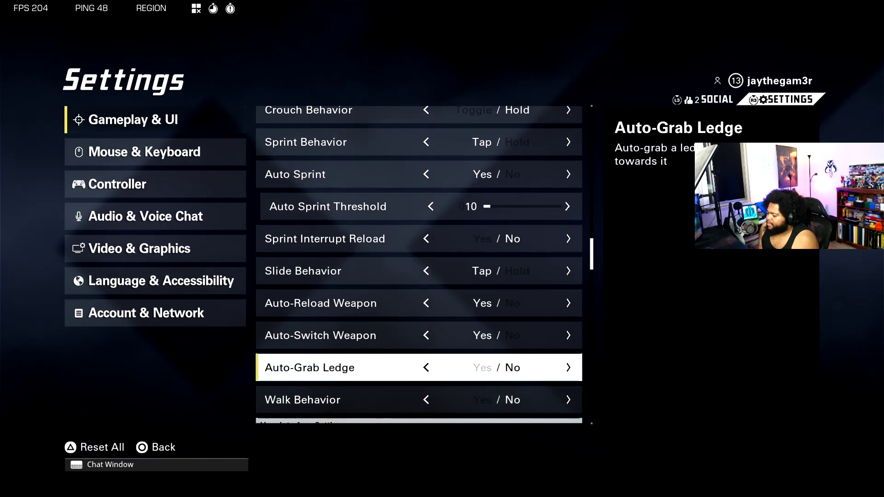
{"action": "key", "text": "Left"}
{"action": "key", "text": "Right"}
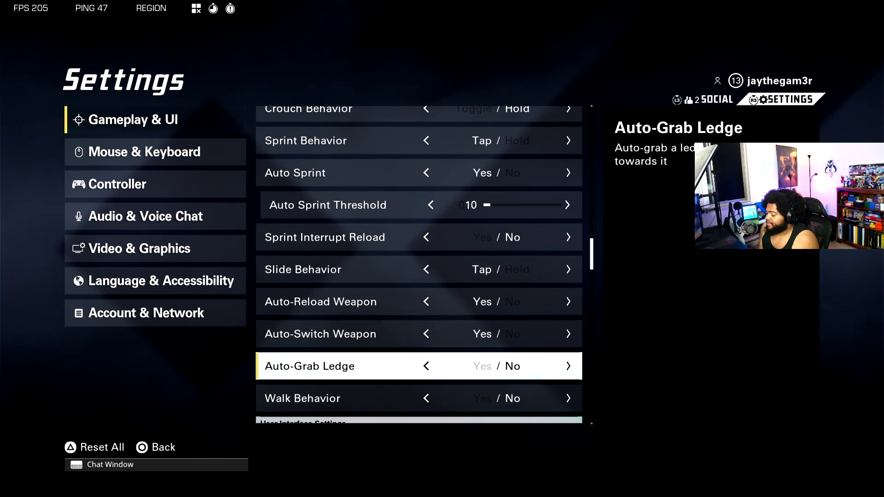
{"action": "key", "text": "Left"}
{"action": "key", "text": "Right"}
- Go past Walk Behavior to the User Interface Settings and open the Adjust HUD Limits screen
{"action": "key", "text": "Down"}
{"action": "key", "text": "Up"}
{"action": "key", "text": "Down"}
{"action": "key", "text": "Down"}
{"action": "key", "text": "Down"}
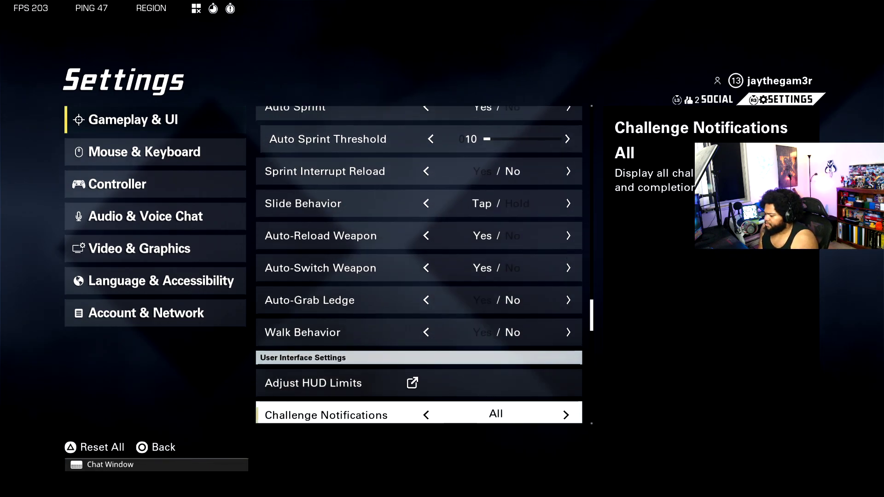
{"action": "key", "text": "Up"}
{"action": "key", "text": "Return"}
- Try a horizontal HUD limit of 73 and return it to 70
{"action": "key", "text": "Left"}
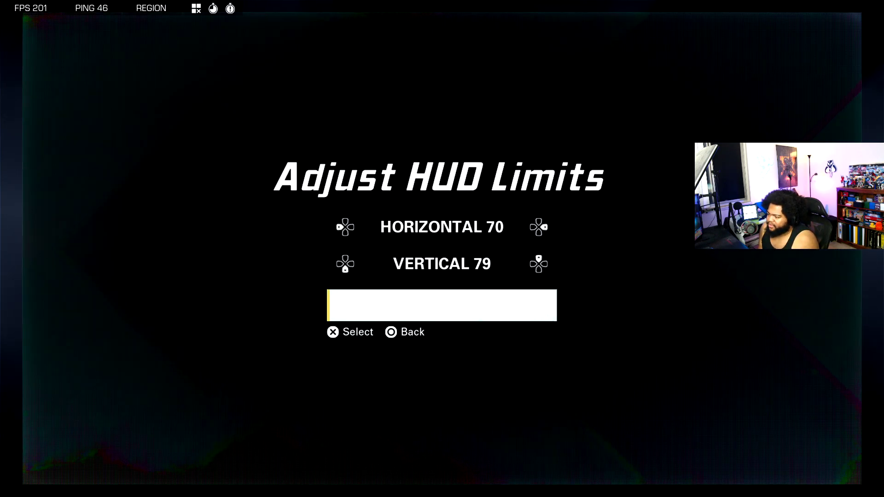
{"action": "key", "text": "Right"}
{"action": "key", "text": "Right"}
{"action": "key", "text": "Right"}
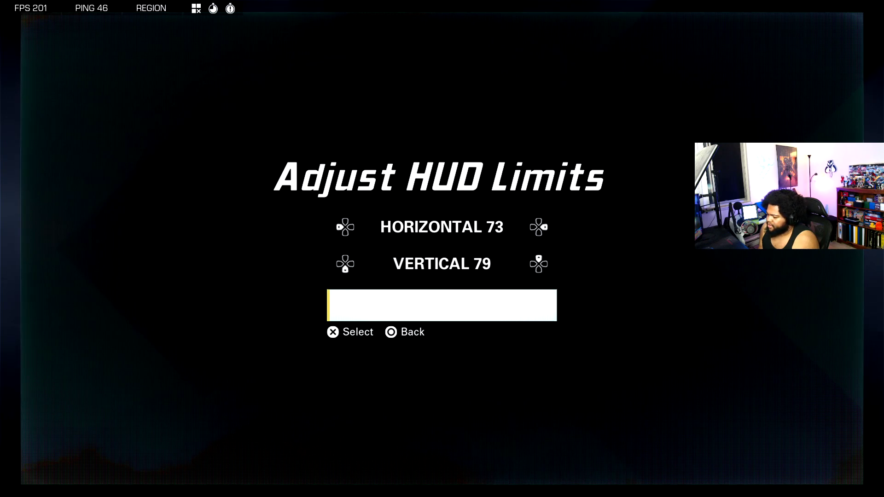
{"action": "key", "text": "Left"}
{"action": "key", "text": "Left"}
{"action": "key", "text": "Left"}
- Set the vertical HUD limit to 80
{"action": "key", "text": "Up"}
{"action": "key", "text": "Up"}
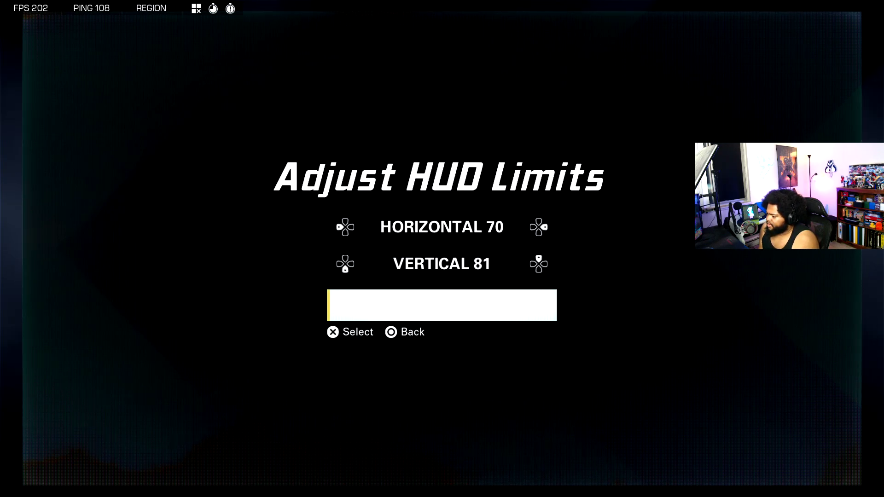
{"action": "key", "text": "Down"}
{"action": "key", "text": "Up"}
{"action": "key", "text": "Down"}
- Try a horizontal HUD limit of 72, lower it again and leave the HUD limits screen
{"action": "key", "text": "Right"}
{"action": "key", "text": "Right"}
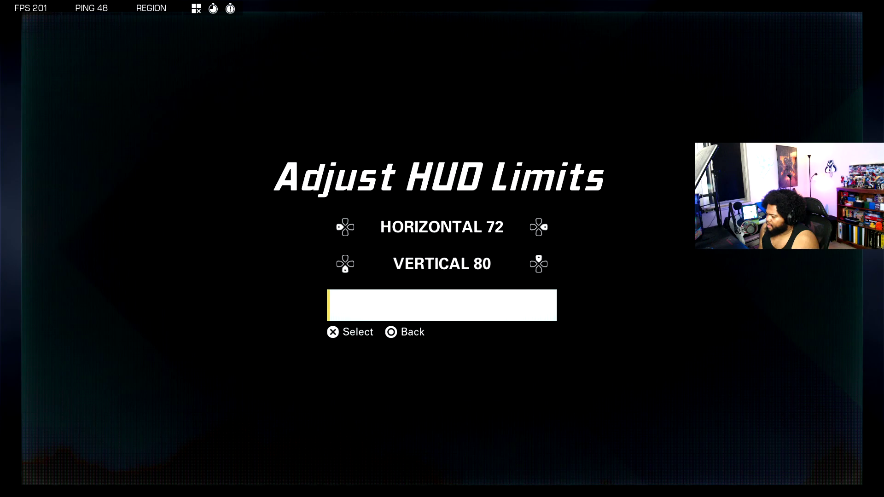
{"action": "key", "text": "Left"}
{"action": "key", "text": "Left"}
{"action": "key", "text": "Left"}
{"action": "key", "text": "Left"}
{"action": "key", "text": "Left"}
{"action": "key", "text": "Right"}
{"action": "key", "text": "Right"}
{"action": "key", "text": "Right"}
{"action": "key", "text": "Escape"}
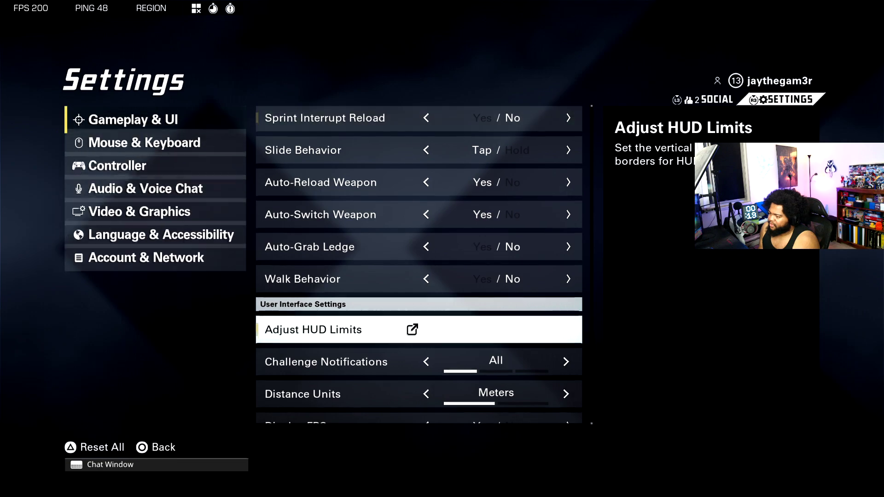
- Review the Challenge Notifications, Distance Units and display options in the User Interface Settings
{"action": "key", "text": "Down"}
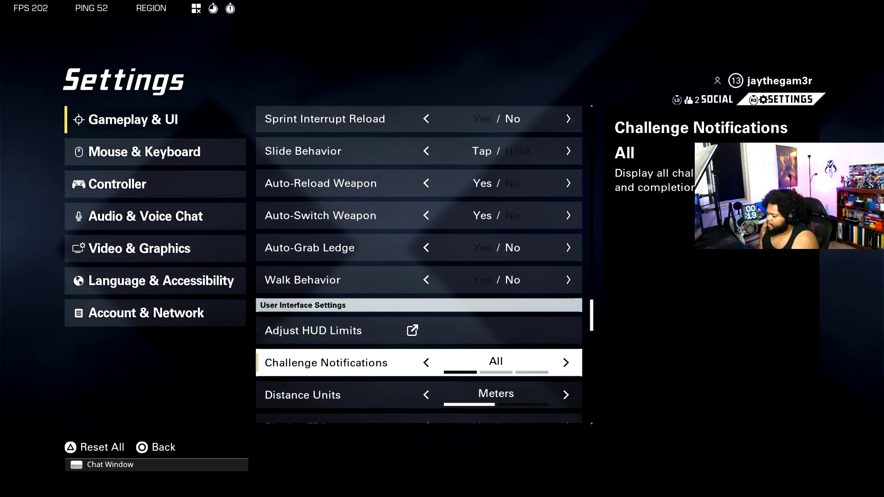
{"action": "key", "text": "Down"}
{"action": "key", "text": "Up"}
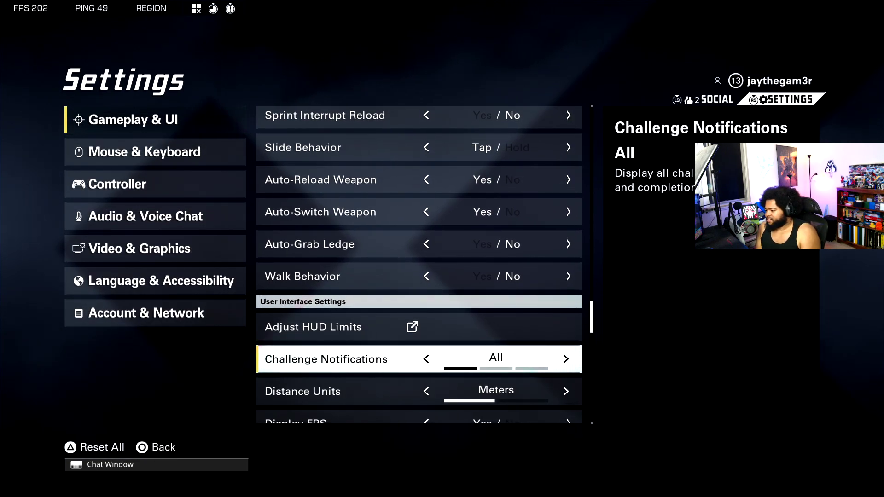
{"action": "key", "text": "Down"}
{"action": "key", "text": "Up"}
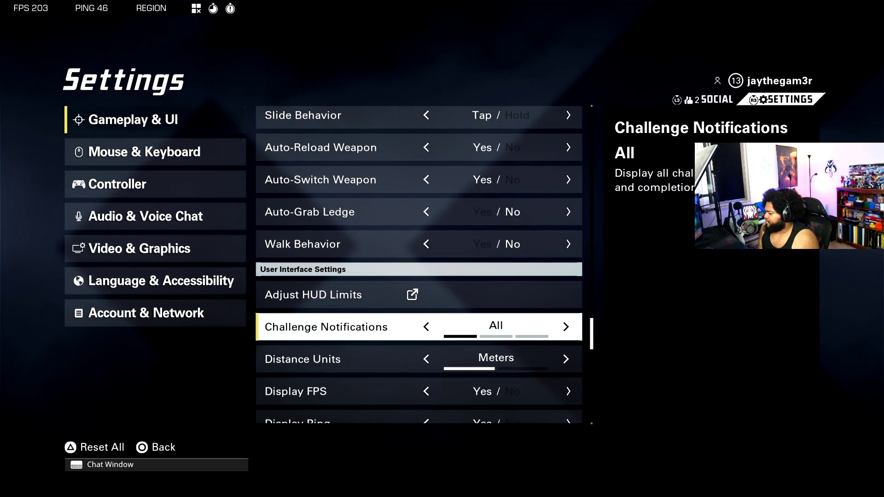
{"action": "key", "text": "Down"}
{"action": "key", "text": "Up"}
{"action": "key", "text": "Down"}
{"action": "key", "text": "Down"}
{"action": "key", "text": "Down"}
{"action": "key", "text": "Down"}
{"action": "key", "text": "Up"}
{"action": "key", "text": "Up"}
{"action": "key", "text": "Up"}
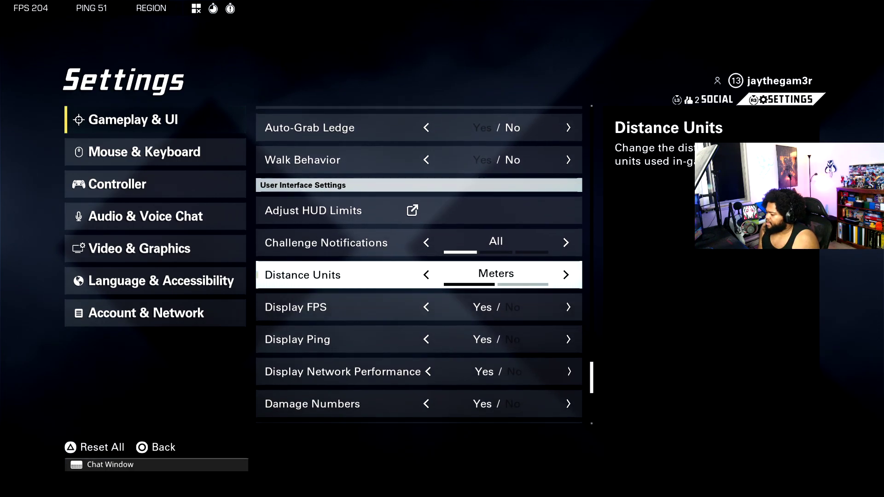
{"action": "key", "text": "Up"}
{"action": "key", "text": "Down"}
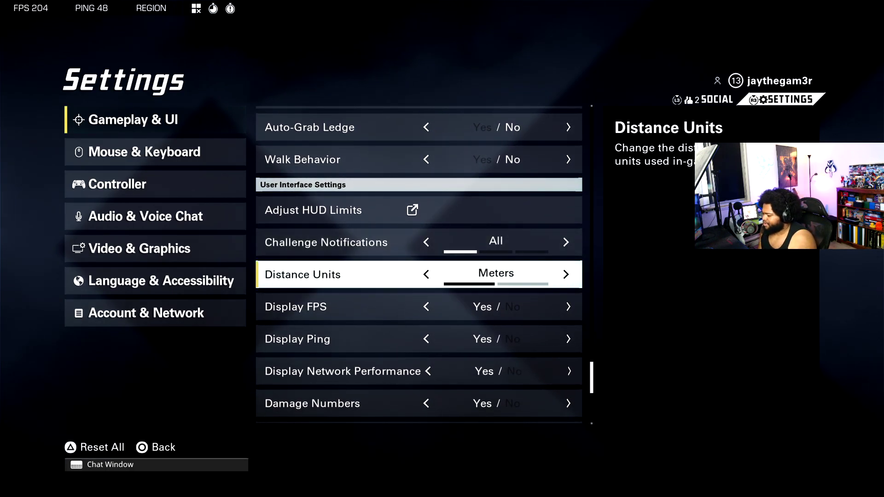
- Try Yards for Distance Units and return it to Meters
{"action": "key", "text": "Down"}
{"action": "key", "text": "Up"}
{"action": "key", "text": "Down"}
{"action": "key", "text": "Up"}
{"action": "key", "text": "Right"}
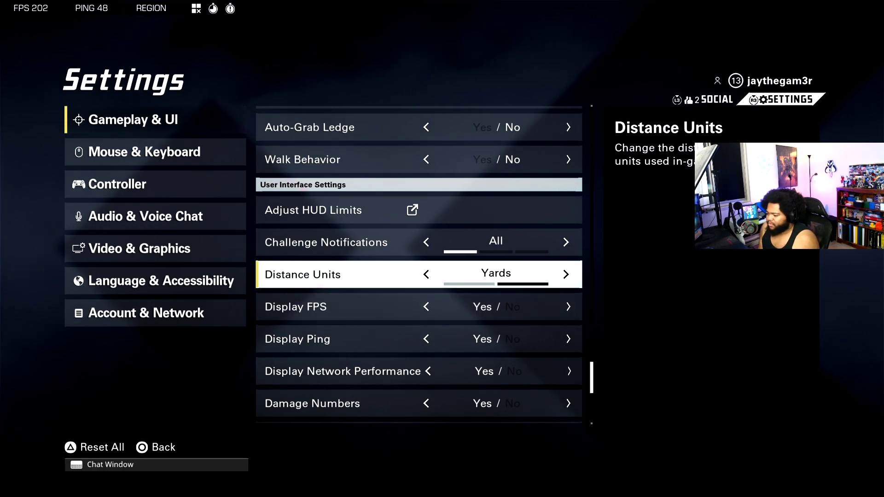
{"action": "key", "text": "Left"}
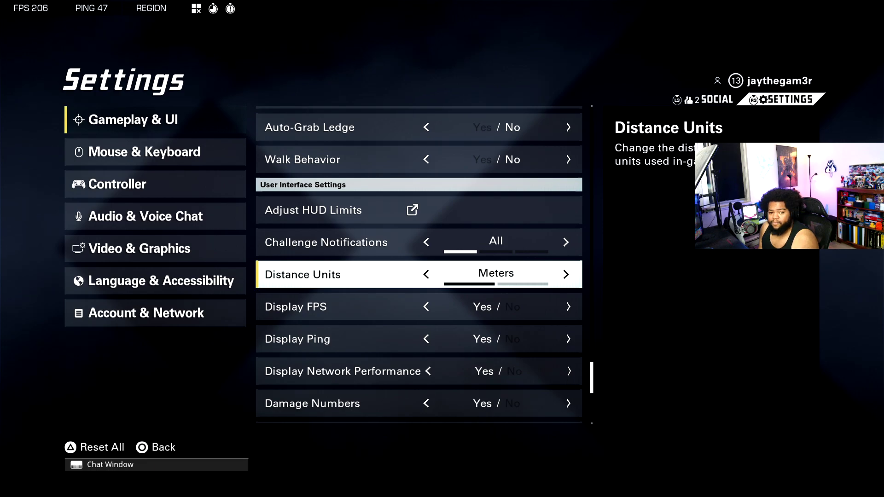
- Review the remaining User Interface Settings from Display FPS through Enemy Health Bars to Lock Minimap Rotation
{"action": "key", "text": "Down"}
{"action": "key", "text": "Down"}
{"action": "key", "text": "Down"}
{"action": "key", "text": "Up"}
{"action": "key", "text": "Up"}
{"action": "key", "text": "Down"}
{"action": "key", "text": "Down"}
{"action": "key", "text": "Down"}
{"action": "key", "text": "Down"}
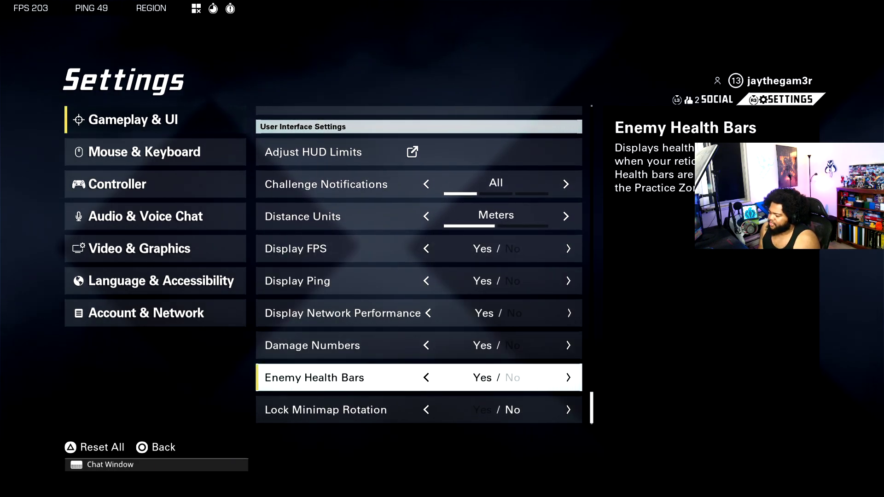
{"action": "key", "text": "Down"}
{"action": "key", "text": "Up"}
{"action": "key", "text": "Up"}
{"action": "key", "text": "Down"}
{"action": "key", "text": "Down"}
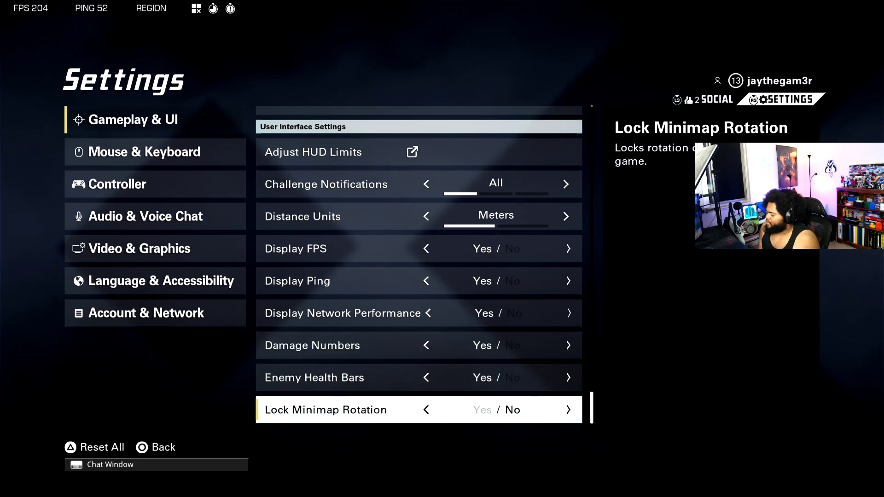
{"action": "key", "text": "Up"}
{"action": "key", "text": "Up"}
{"action": "key", "text": "Down"}
{"action": "key", "text": "Down"}
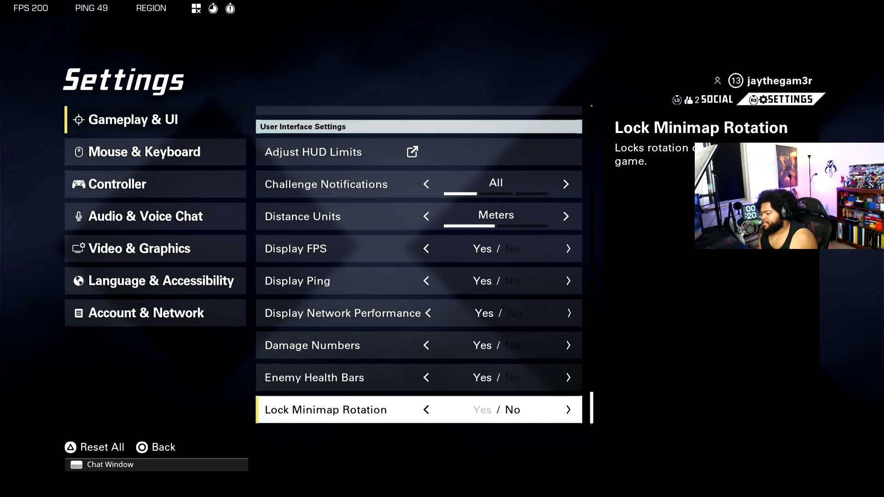
- Leave the Gameplay & UI options and open the Controller settings
{"action": "key", "text": "Left"}
{"action": "key", "text": "Down"}
{"action": "key", "text": "Down"}
{"action": "key", "text": "Return"}
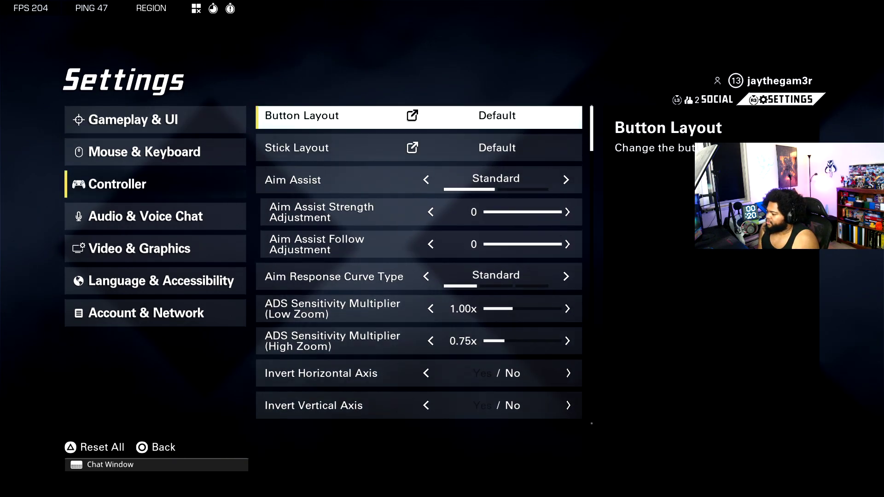
- Review the Button Layout, Stick Layout and Aim Assist options in the Controller Settings
{"action": "key", "text": "Down"}
{"action": "key", "text": "Down"}
{"action": "key", "text": "Down"}
{"action": "key", "text": "Up"}
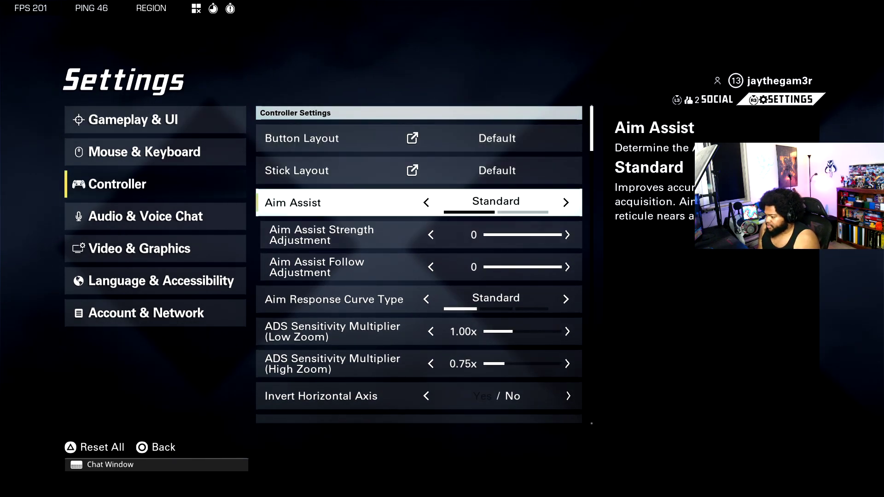
{"action": "key", "text": "Left"}
{"action": "key", "text": "Right"}
{"action": "key", "text": "Up"}
{"action": "key", "text": "Up"}
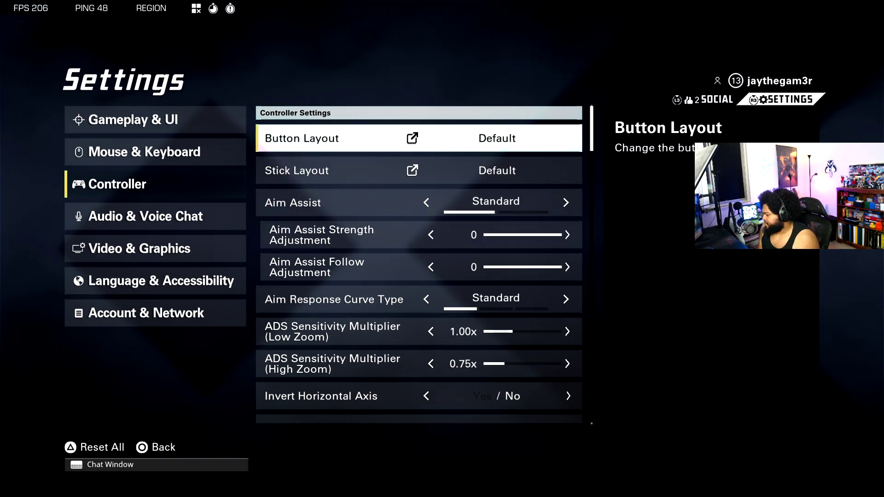
{"action": "key", "text": "Down"}
{"action": "key", "text": "Up"}
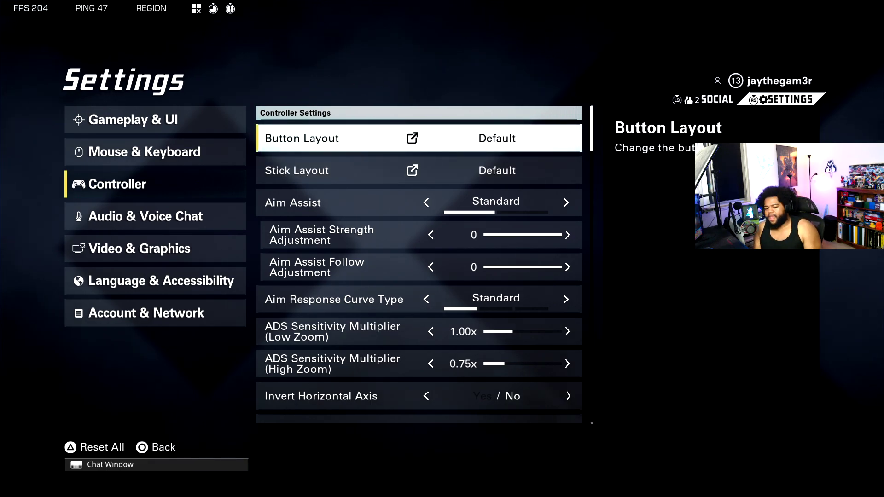
{"action": "key", "text": "Down"}
{"action": "key", "text": "Down"}
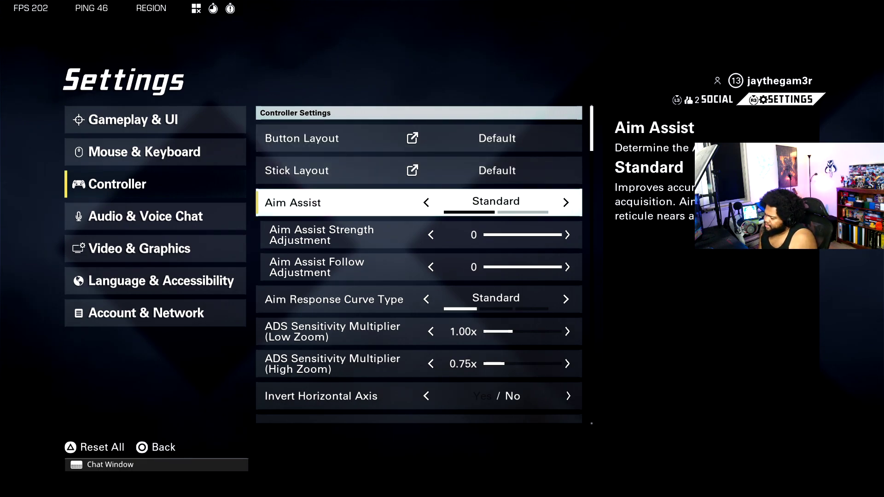
- Try a lower Aim Assist Strength Adjustment and return it to 0
{"action": "key", "text": "Down"}
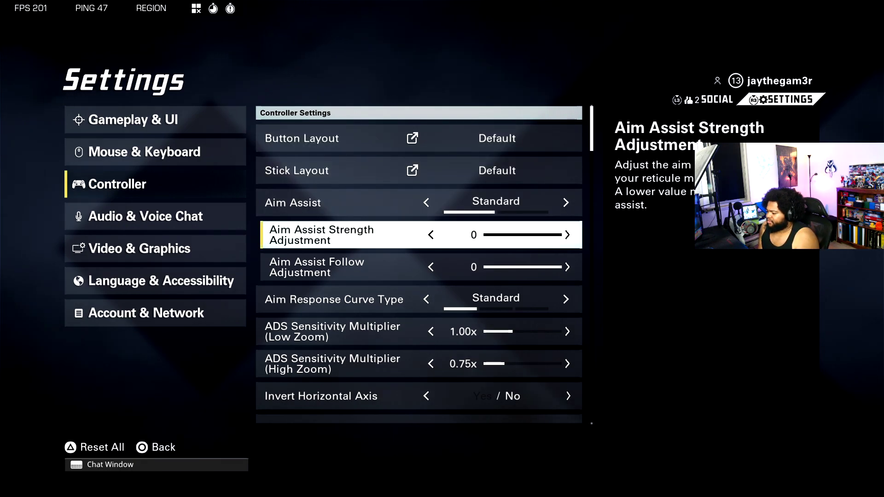
{"action": "key", "text": "Left"}
{"action": "key", "text": "Left"}
{"action": "key", "text": "Right"}
{"action": "key", "text": "Right"}
{"action": "key", "text": "Left"}
{"action": "key", "text": "Right"}
{"action": "key", "text": "Down"}
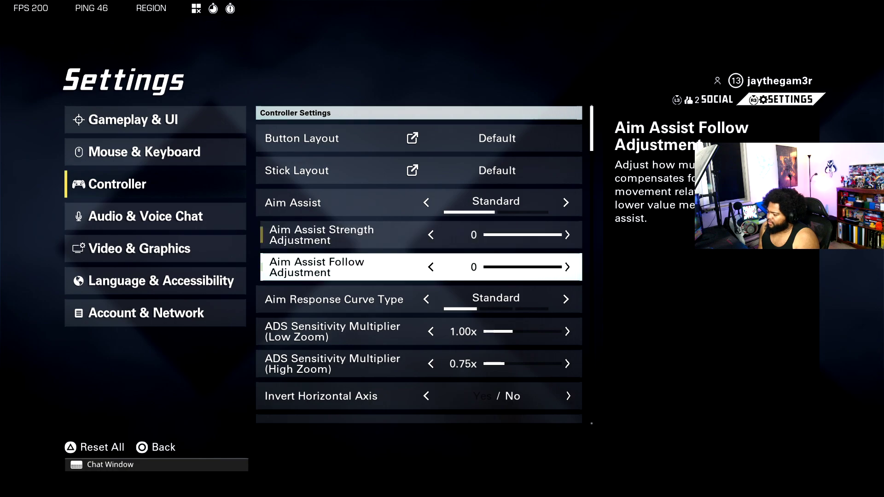
- Try another Aim Response Curve Type and return it to Standard
{"action": "key", "text": "Up"}
{"action": "key", "text": "Up"}
{"action": "key", "text": "Down"}
{"action": "key", "text": "Down"}
{"action": "key", "text": "Down"}
{"action": "key", "text": "Right"}
{"action": "key", "text": "Left"}
{"action": "key", "text": "Right"}
{"action": "key", "text": "Left"}
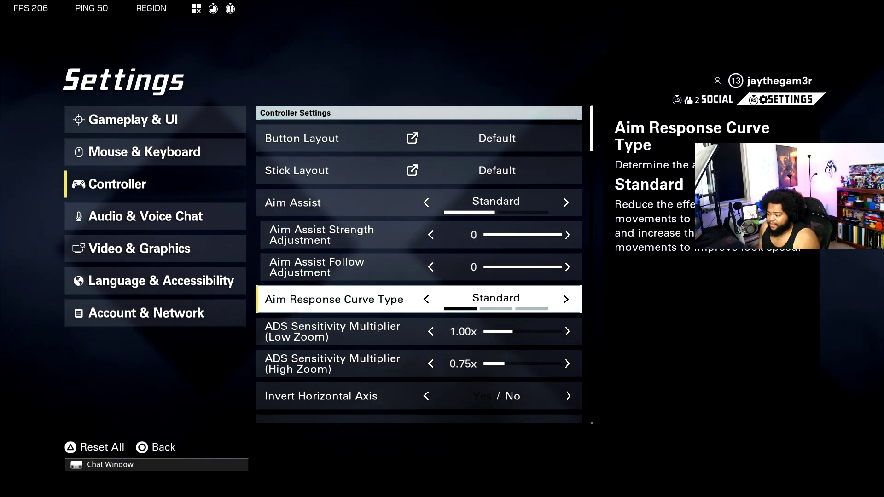
- Set the ADS Sensitivity Multiplier (Low Zoom) to 0.95x
{"action": "key", "text": "Down"}
{"action": "key", "text": "Up"}
{"action": "key", "text": "Down"}
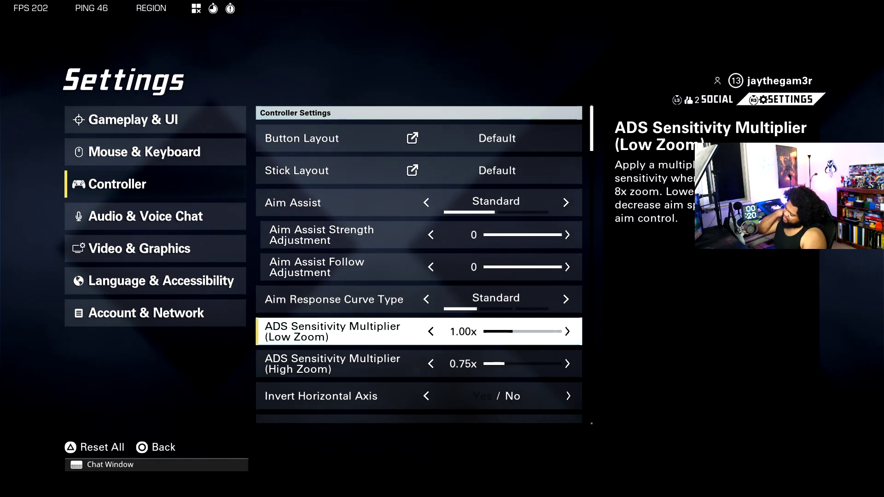
{"action": "key", "text": "Left"}
{"action": "key", "text": "Left"}
{"action": "key", "text": "Left"}
{"action": "key", "text": "Left"}
{"action": "key", "text": "Left"}
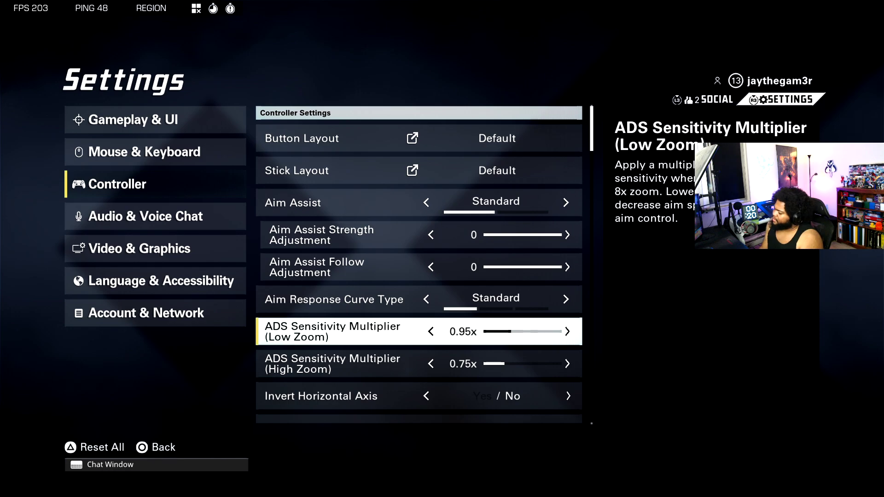
- Review the high-zoom ADS multiplier, the axis inversion options and the horizontal and vertical sensitivity
{"action": "key", "text": "Down"}
{"action": "key", "text": "Down"}
{"action": "key", "text": "Down"}
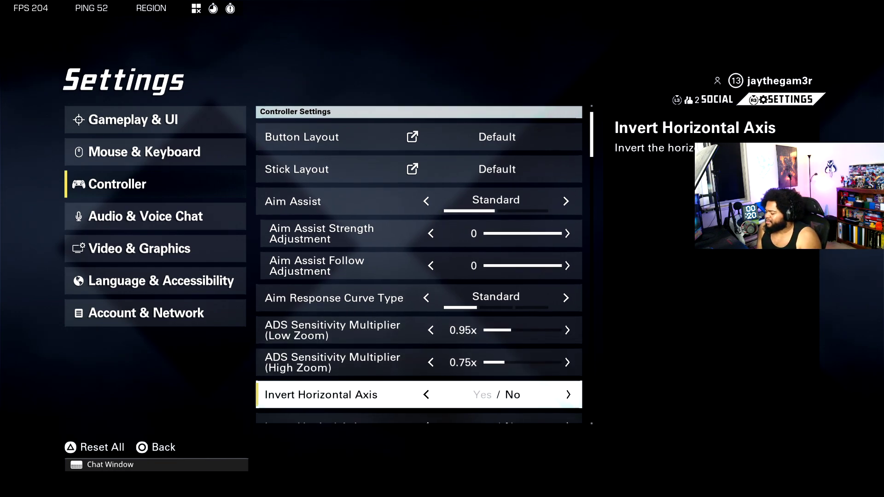
{"action": "key", "text": "Up"}
{"action": "key", "text": "Down"}
{"action": "key", "text": "Down"}
{"action": "key", "text": "Down"}
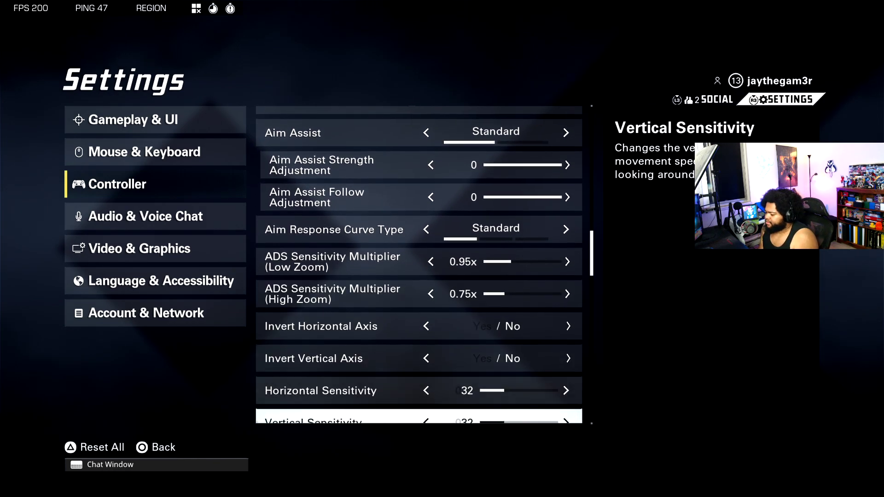
{"action": "key", "text": "Down"}
{"action": "key", "text": "Up"}
{"action": "key", "text": "Up"}
{"action": "key", "text": "Down"}
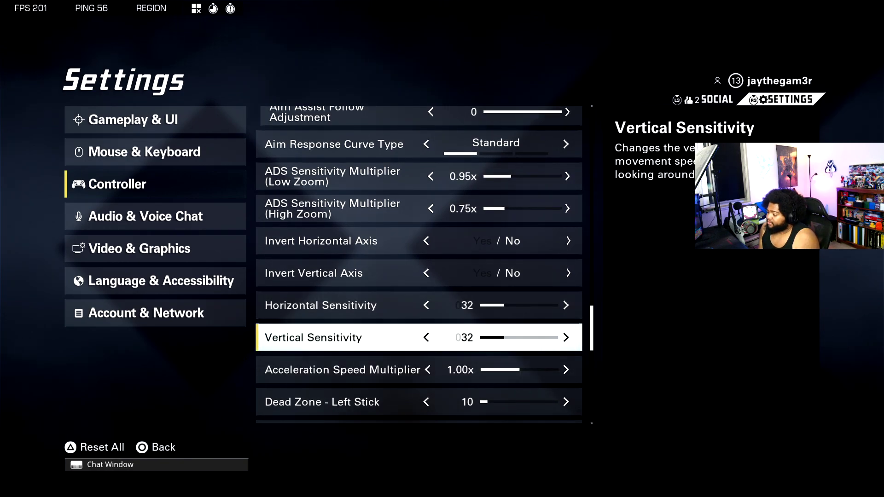
- Try a higher Horizontal Sensitivity and return it to 32
{"action": "key", "text": "Up"}
{"action": "key", "text": "Right"}
{"action": "key", "text": "Down"}
{"action": "key", "text": "Up"}
{"action": "key", "text": "Left"}
- Review the Acceleration Speed Multiplier, both stick dead zones and the Controller Vibration option
{"action": "key", "text": "Down"}
{"action": "key", "text": "Down"}
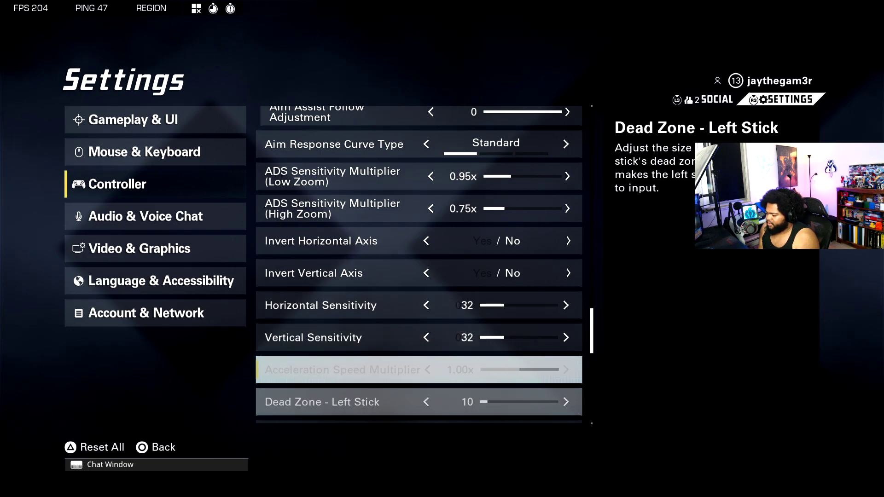
{"action": "key", "text": "Down"}
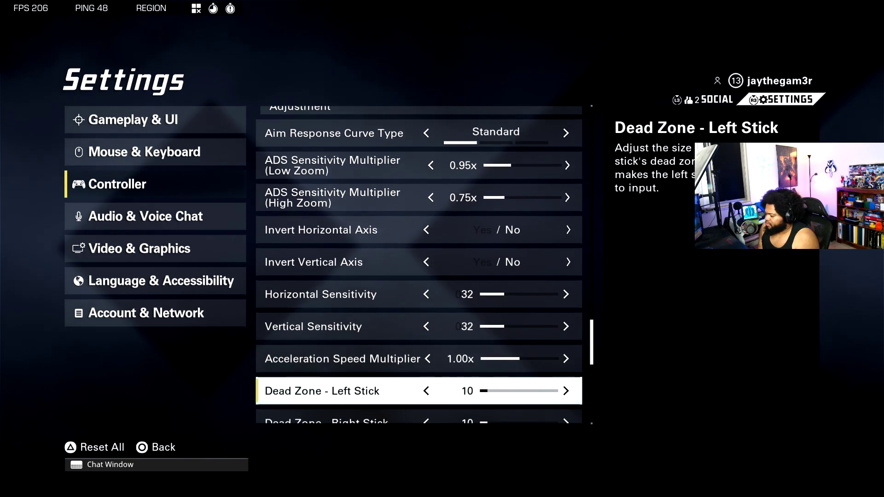
{"action": "key", "text": "Up"}
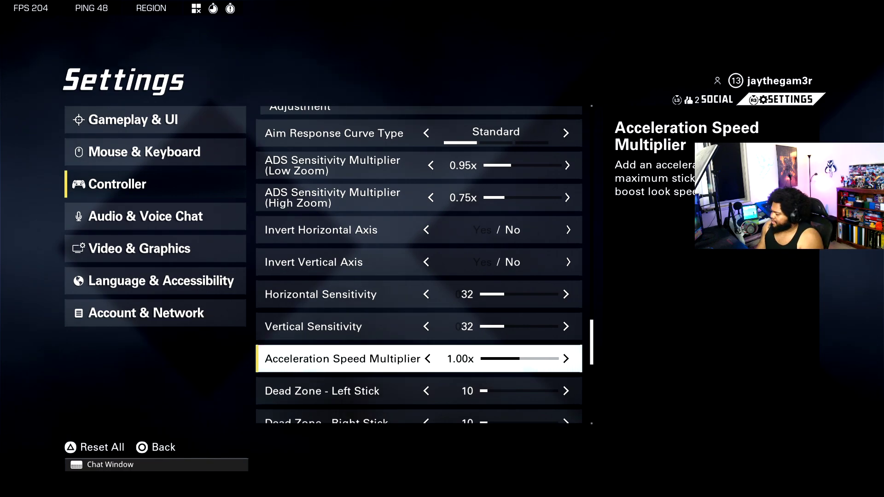
{"action": "key", "text": "Down"}
{"action": "key", "text": "Down"}
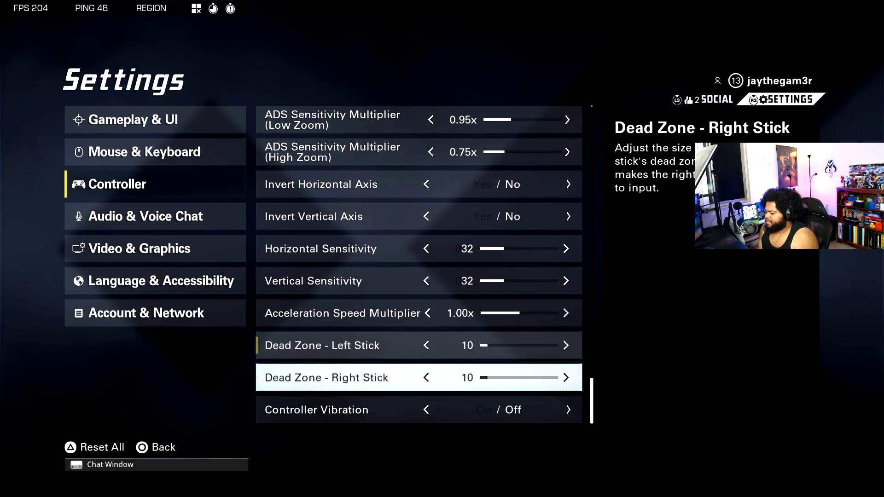
{"action": "key", "text": "Up"}
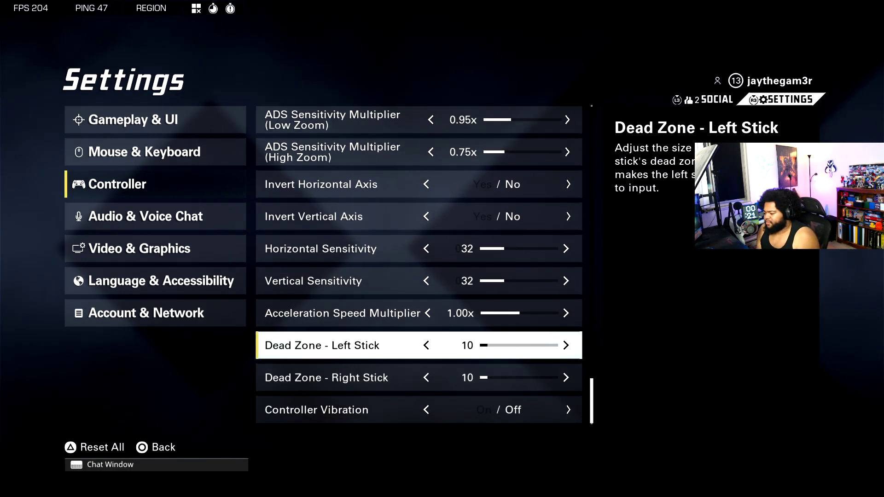
{"action": "key", "text": "Down"}
{"action": "key", "text": "Down"}
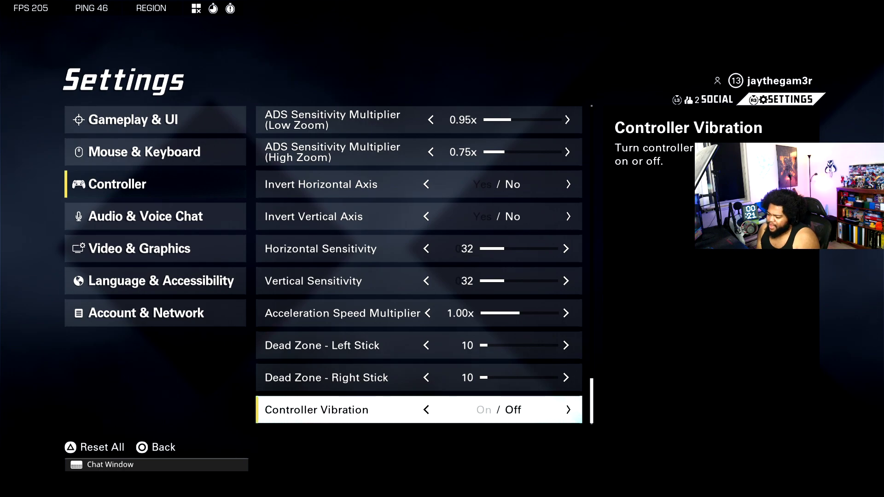